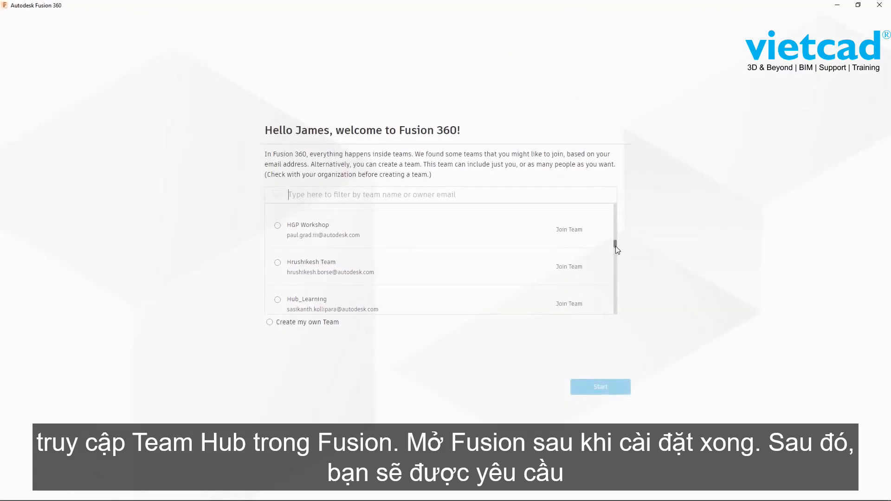
- Create an own team named with the owner's first name plus "'s Team", and start Fusion 360 with it
drag(616, 246, 622, 208)
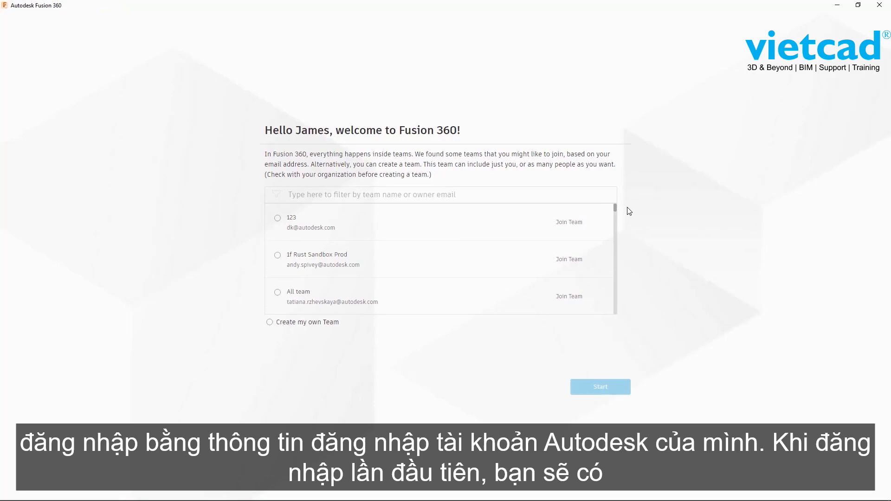
click(271, 323)
text(James)
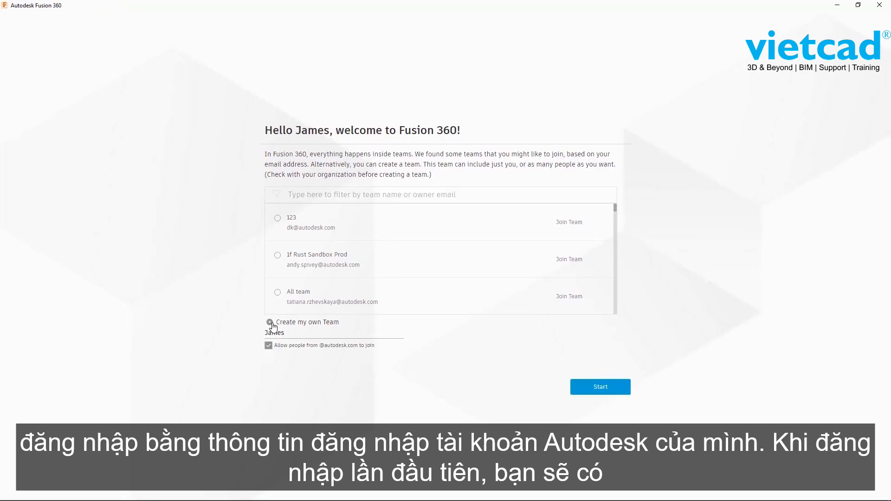
text('s Team)
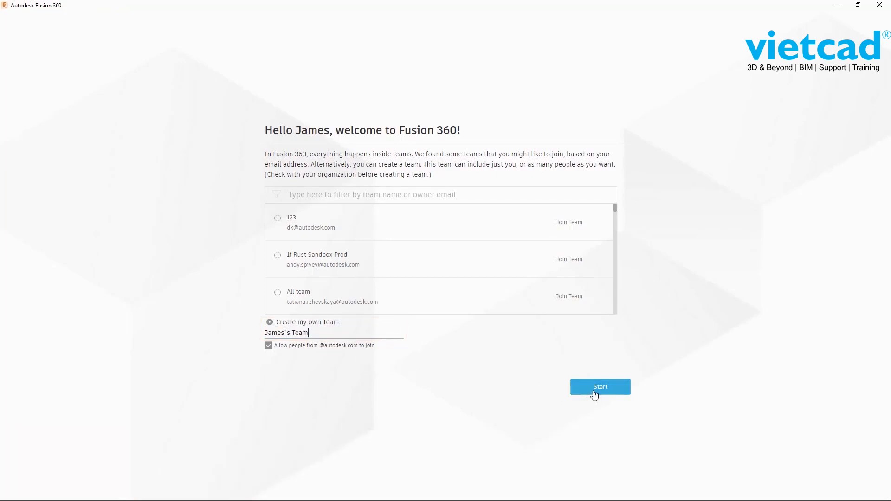
click(593, 394)
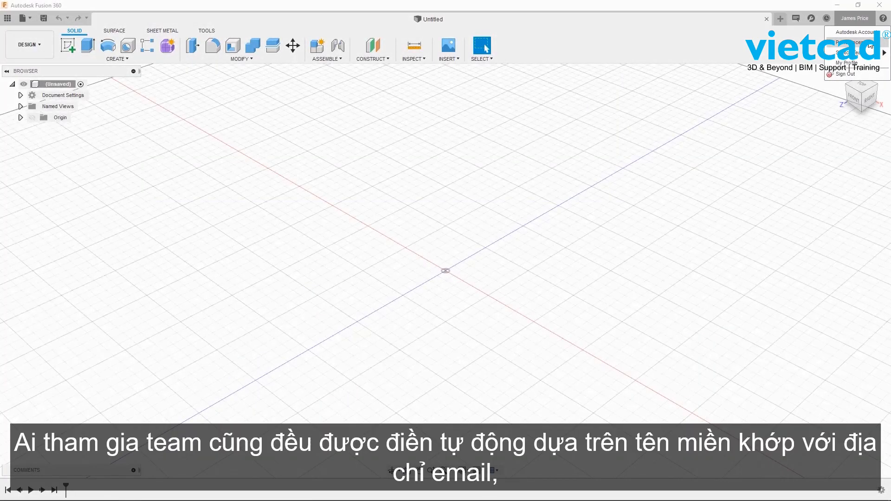
- Open the preferences from the account options, and show the Learning Panel briefly before hiding it
click(870, 43)
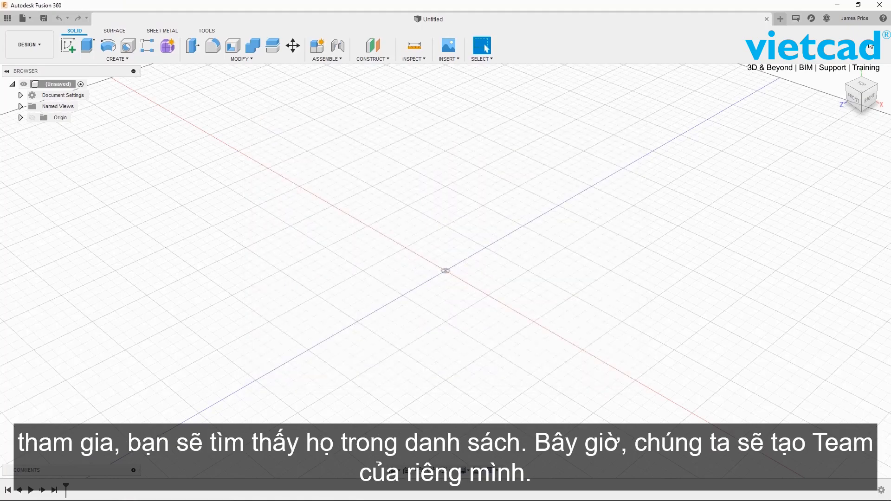
click(882, 18)
click(843, 46)
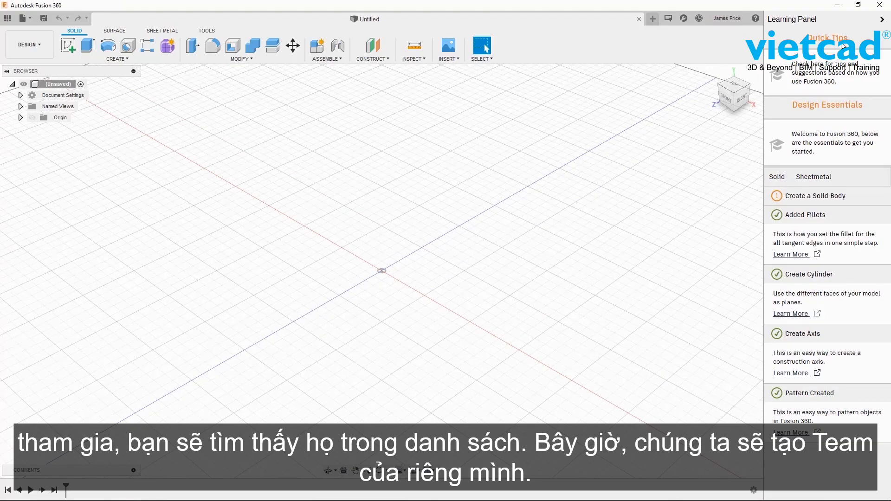
click(881, 20)
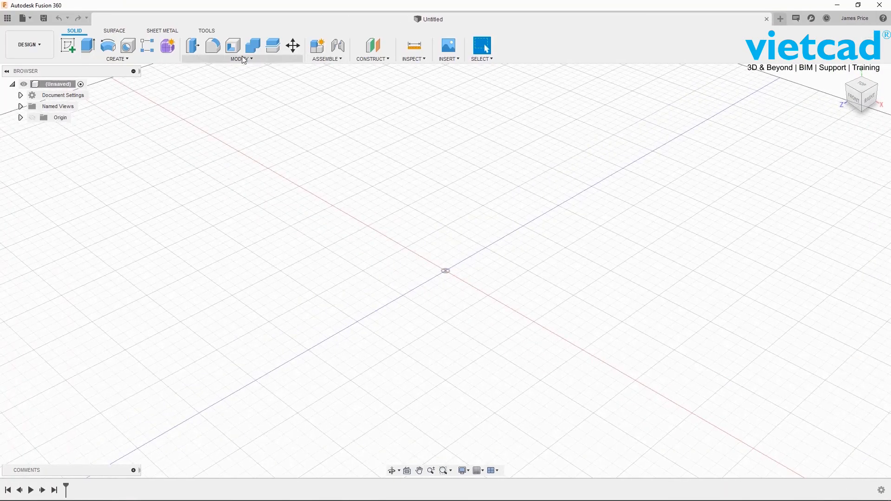
- Show the data panel and look through the team's projects, libraries and samples
click(9, 21)
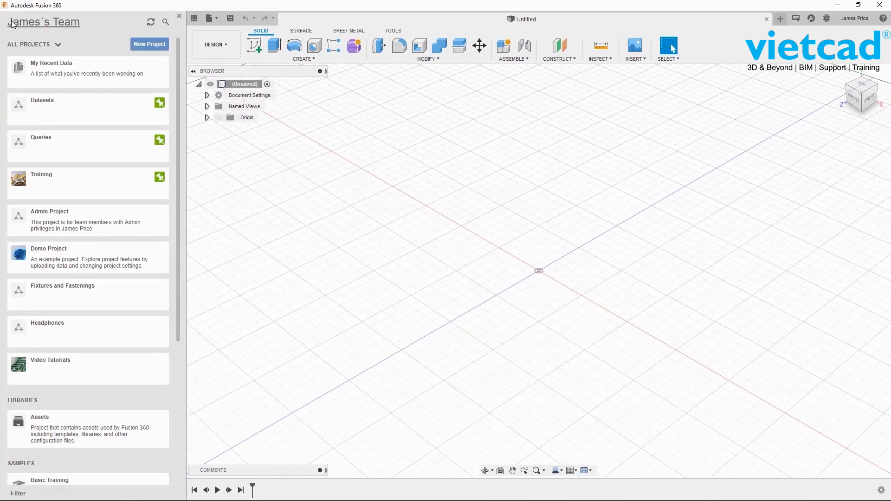
scroll(93, 222, down, 5)
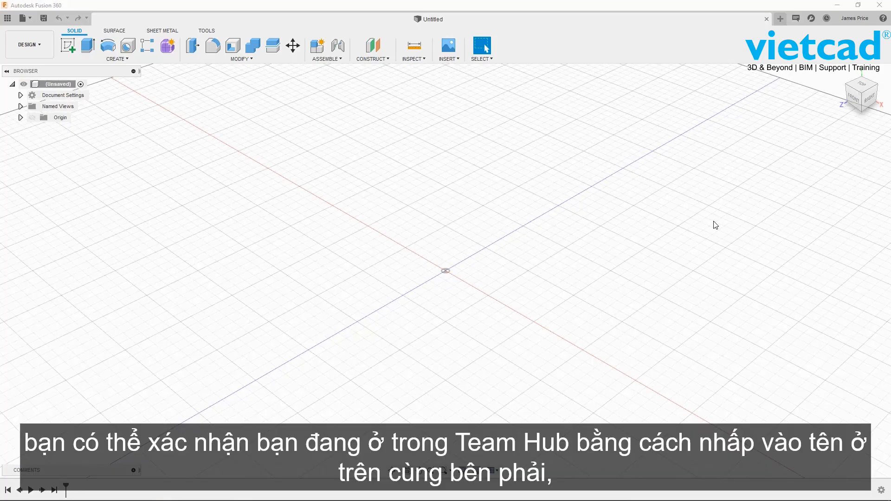
- Check the signed-in account's options and open the preferences
click(859, 21)
mouse_move(865, 53)
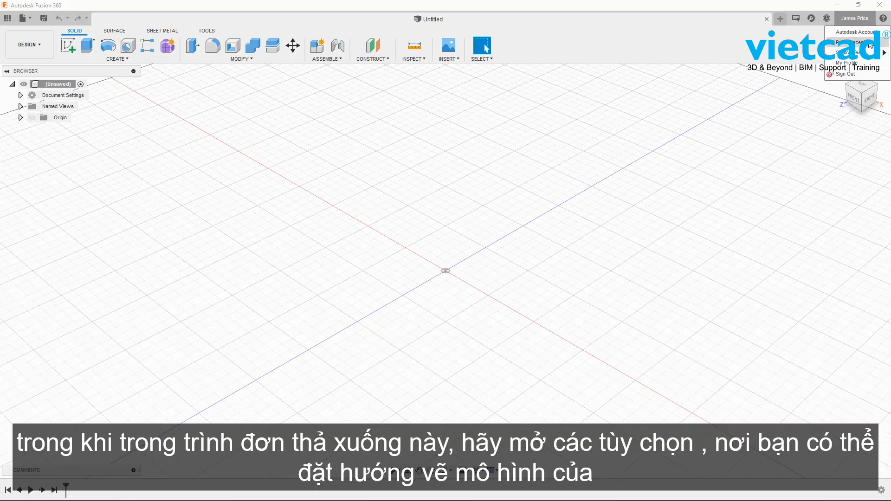
click(870, 46)
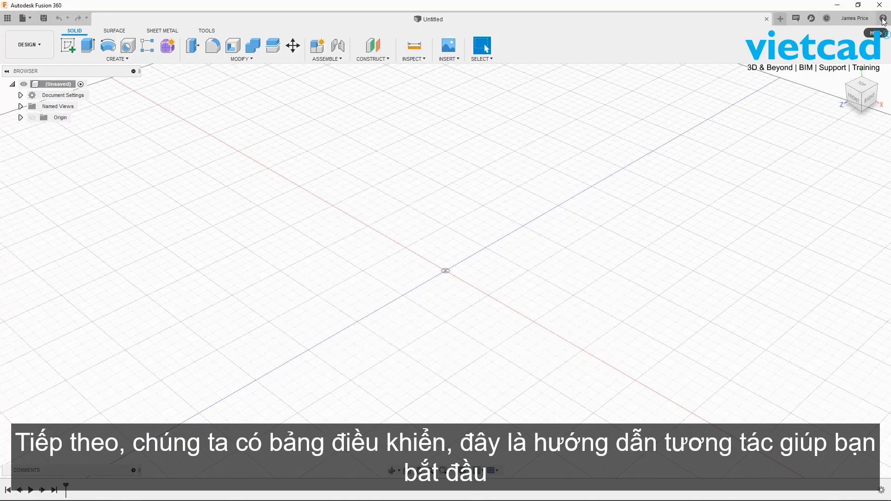
- Show the Learning Panel to view the Design Essentials guidance, and close it again
click(883, 18)
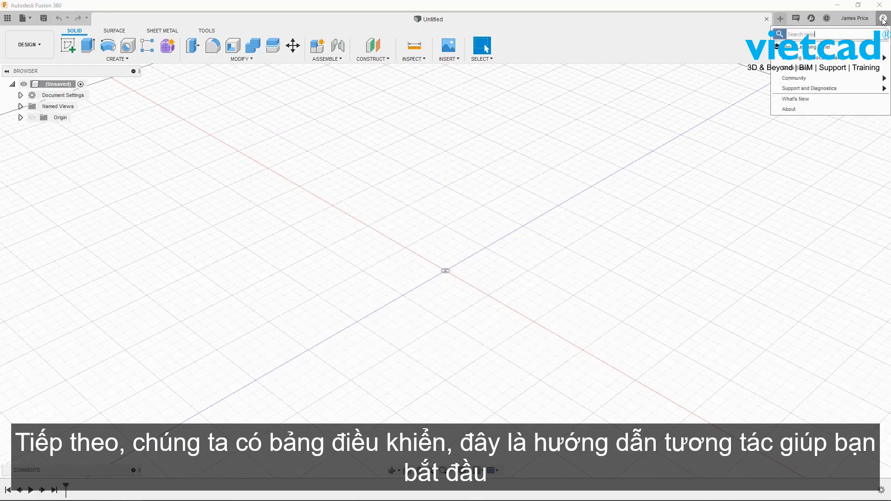
click(843, 47)
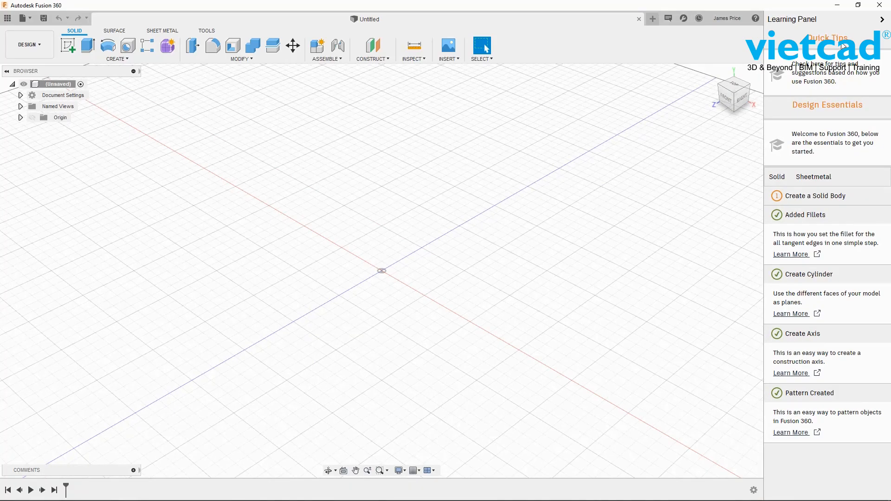
click(882, 20)
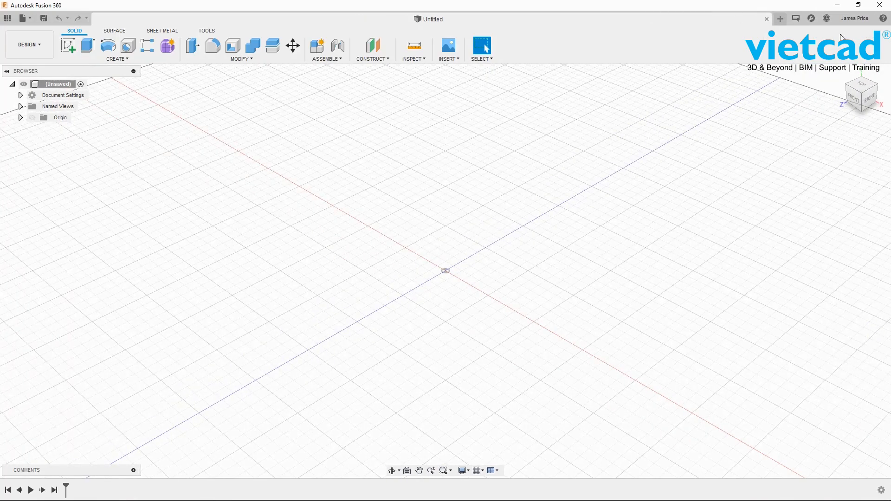
- Open the data panel and browse the project list down to the sample and training content
click(7, 18)
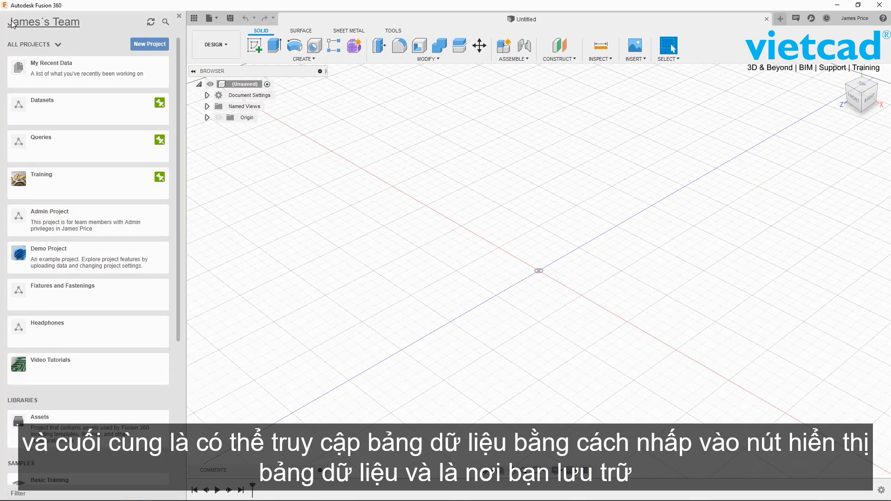
scroll(90, 223, down, 2)
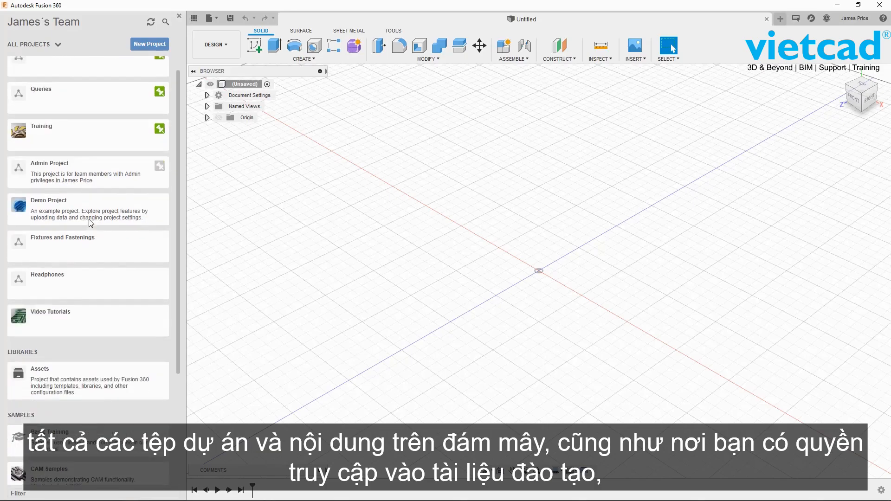
scroll(92, 223, down, 4)
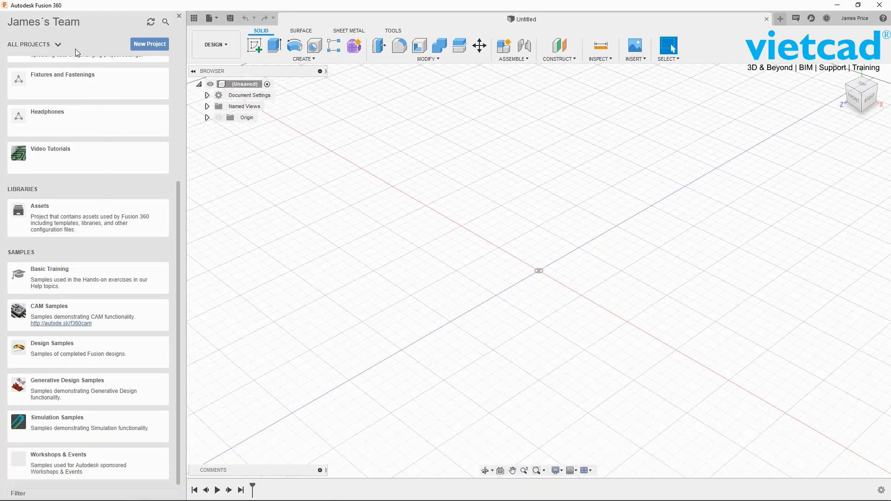
- Open the team's Fusion Team web page in the browser and check which teams the account is signed into
click(53, 25)
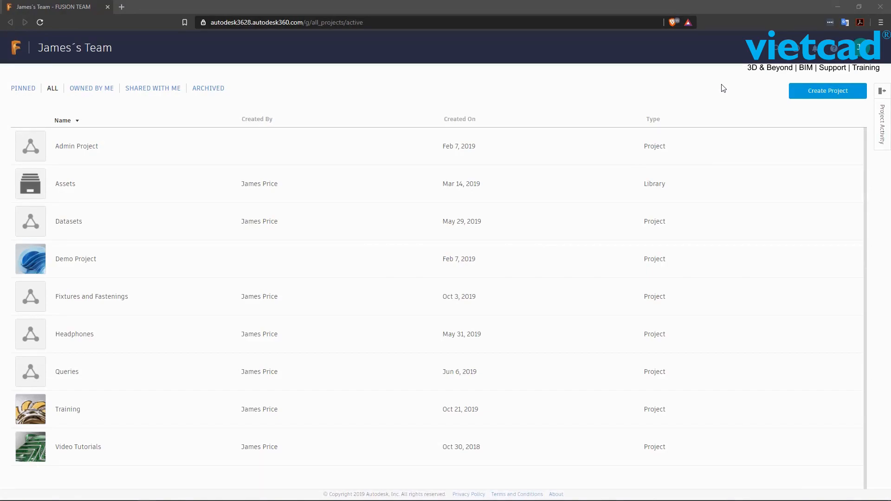
click(869, 49)
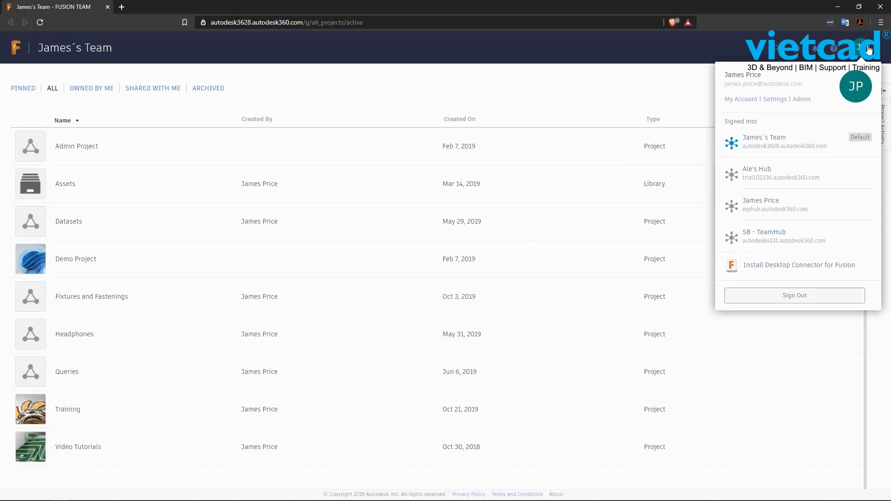
click(870, 50)
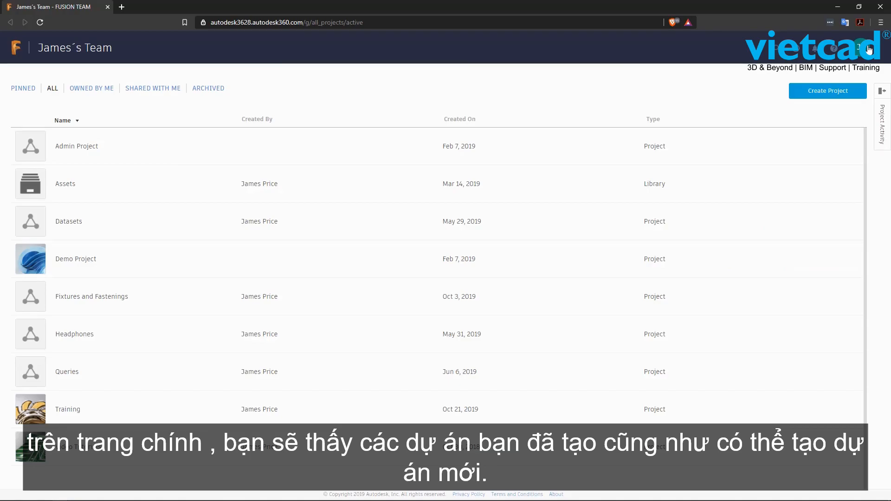
- Create a new project named Project 1 with the yellow-and-black avatar image
click(836, 92)
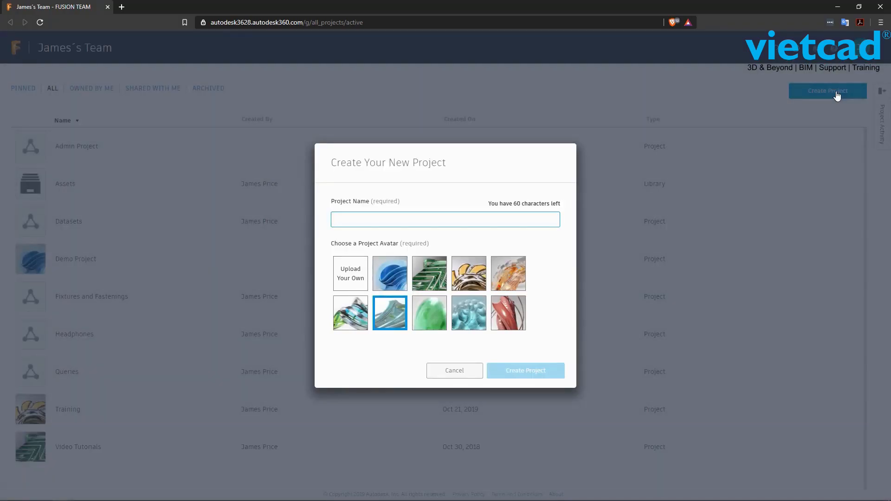
text(Project 1)
click(469, 273)
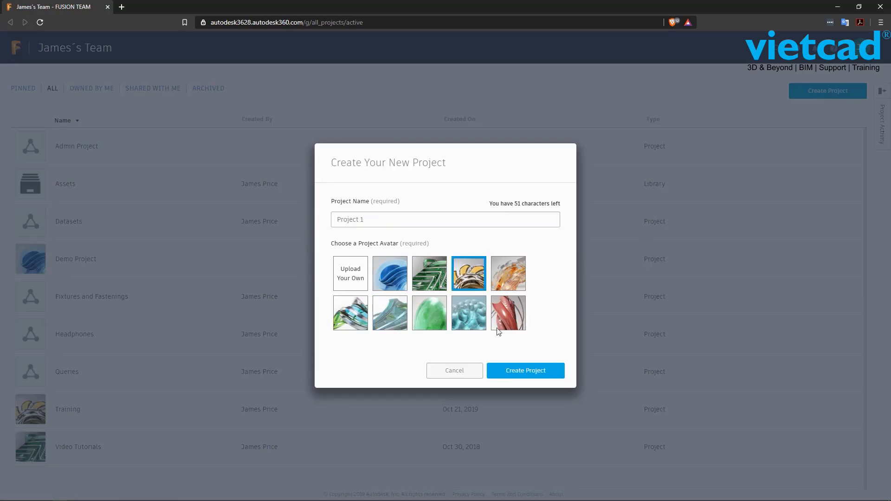
click(525, 371)
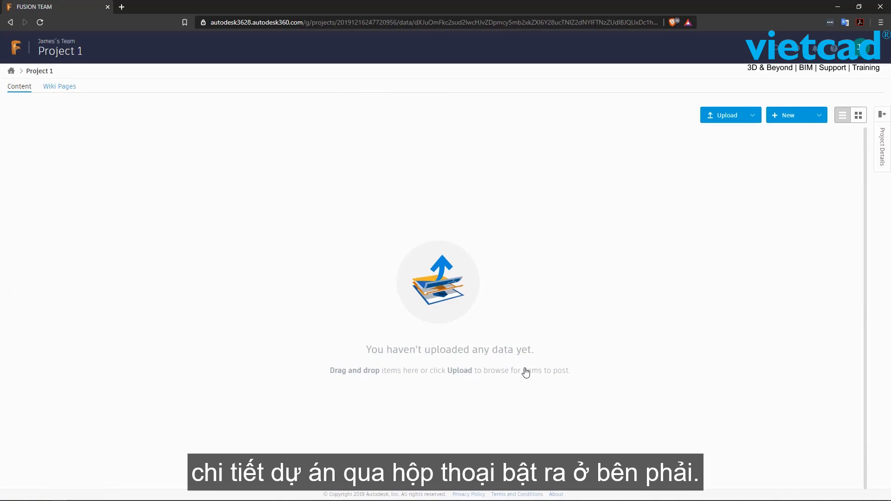
- Show the details of Project 1 and review its Open, Closed and Secret project type options without saving a change
click(882, 136)
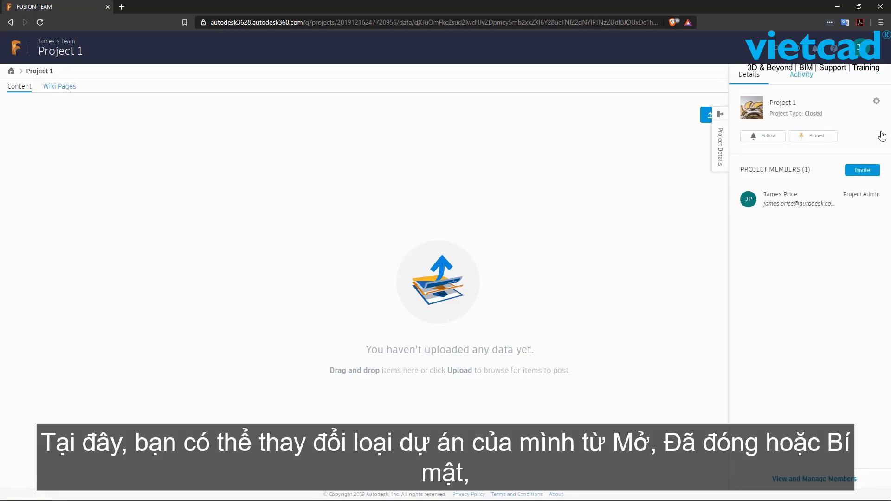
click(876, 102)
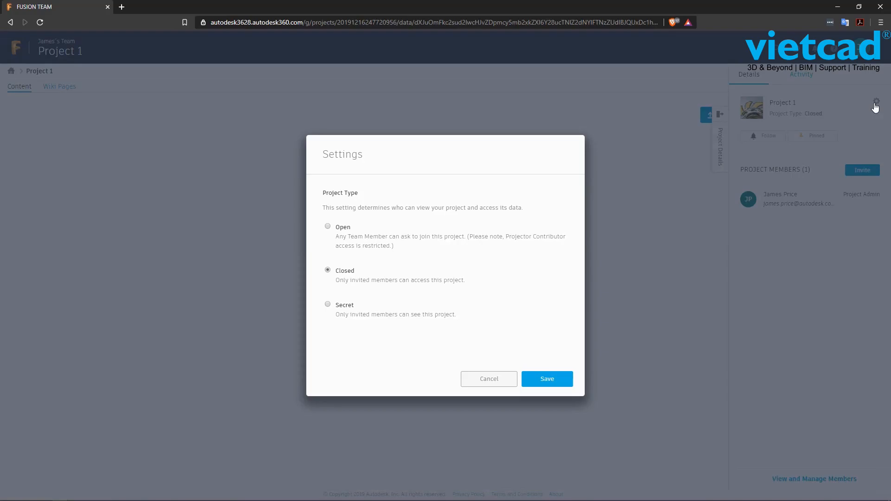
click(490, 380)
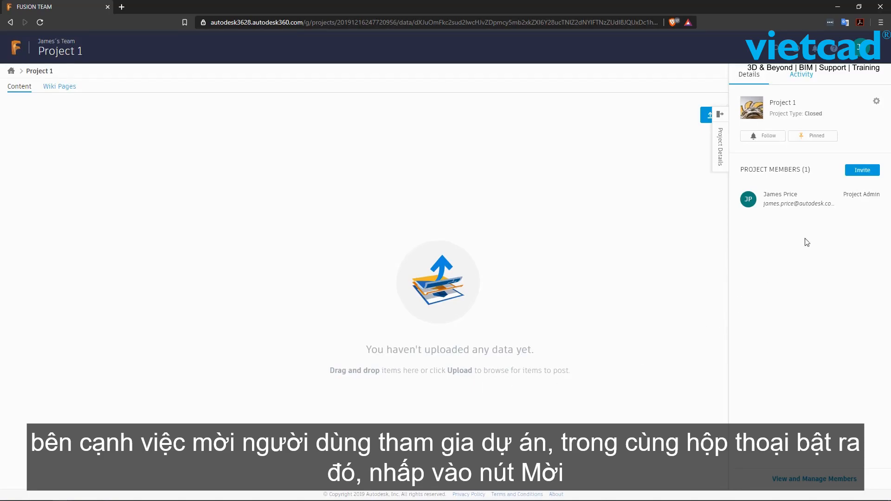
- Invite a colleague to Project 1 with the Editor role and send the invitation
click(862, 170)
text(eric.)
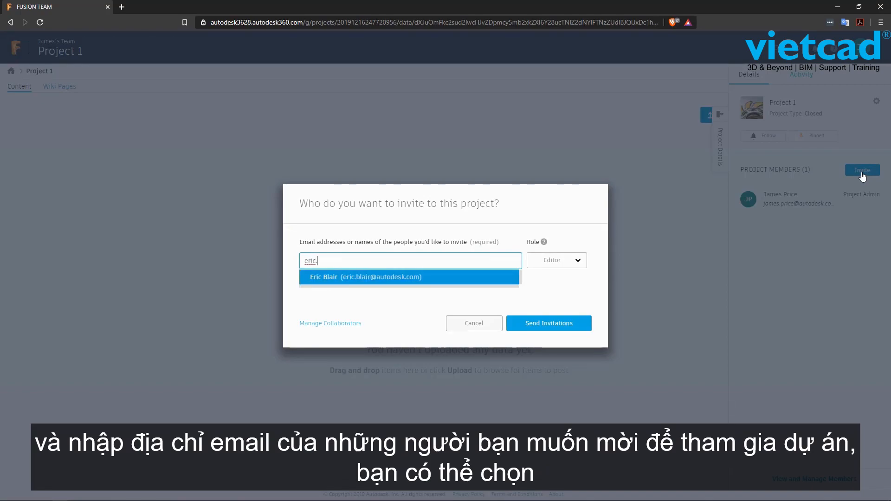
key(Return)
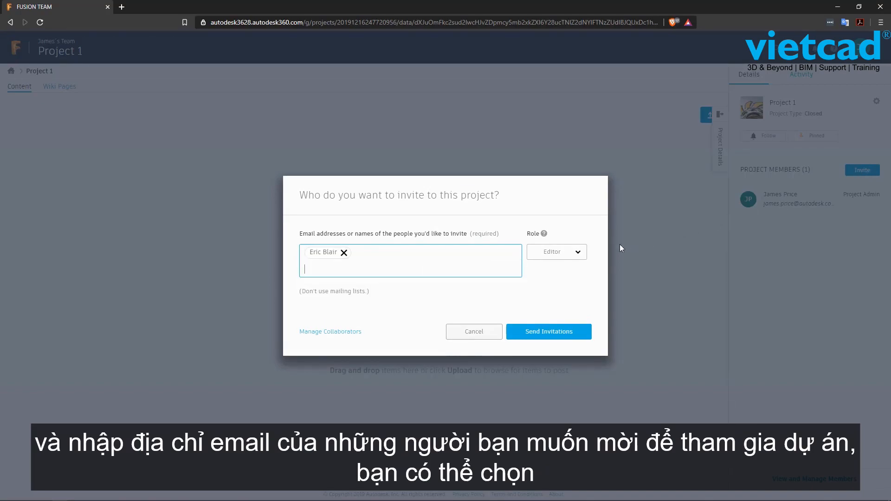
click(578, 254)
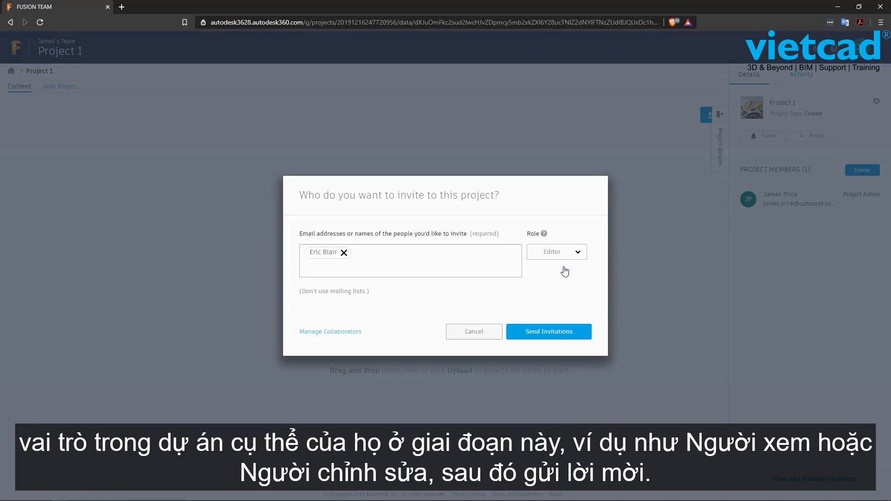
click(549, 333)
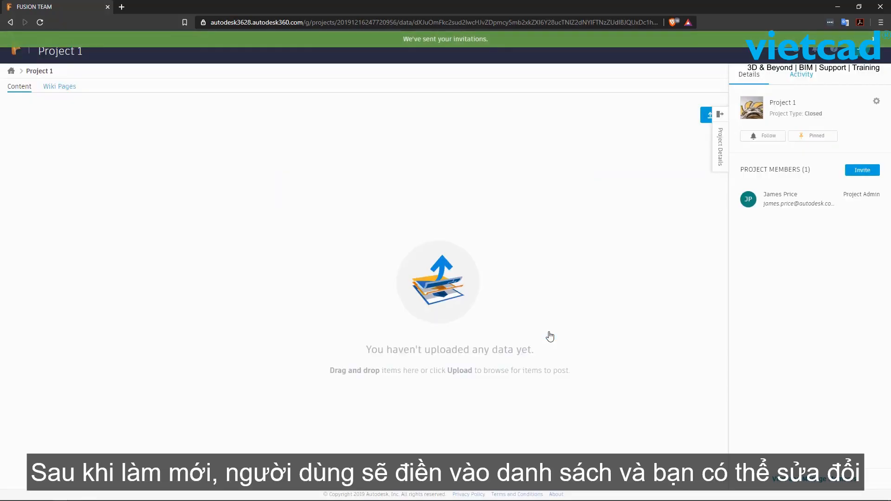
- Review the members of Project 1 and the roles available to the invited colleague, leaving the role unchanged
click(818, 483)
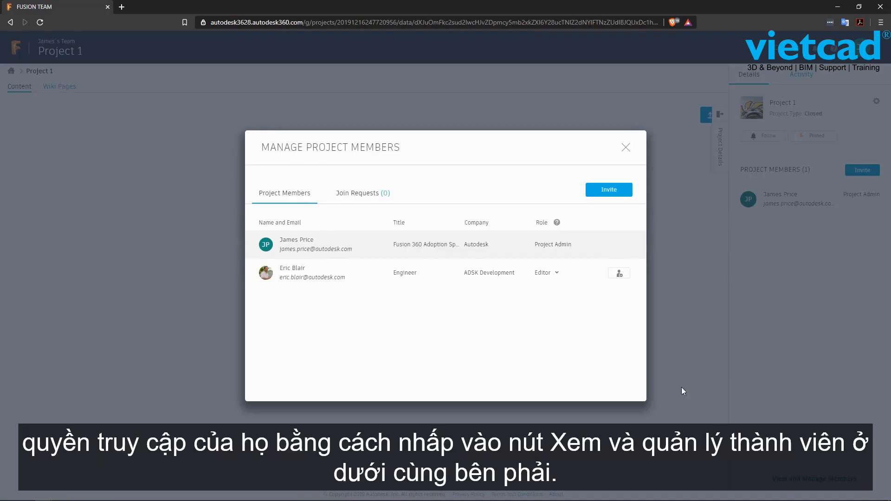
click(557, 274)
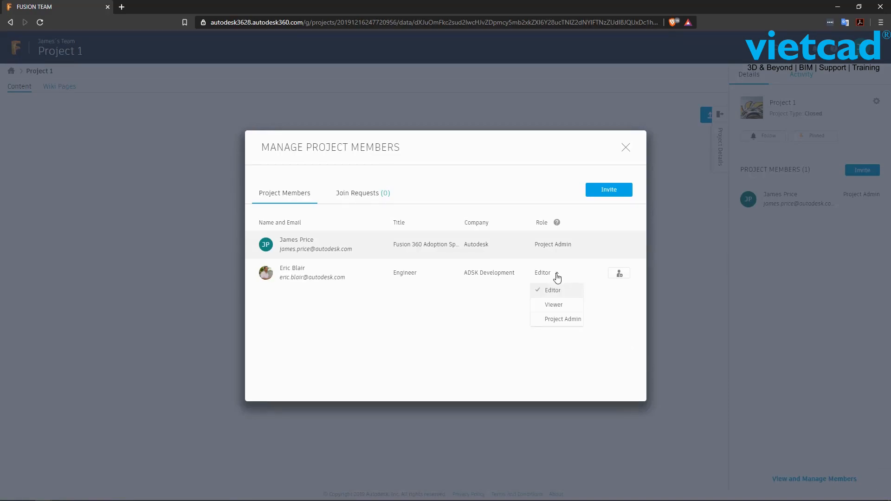
click(557, 274)
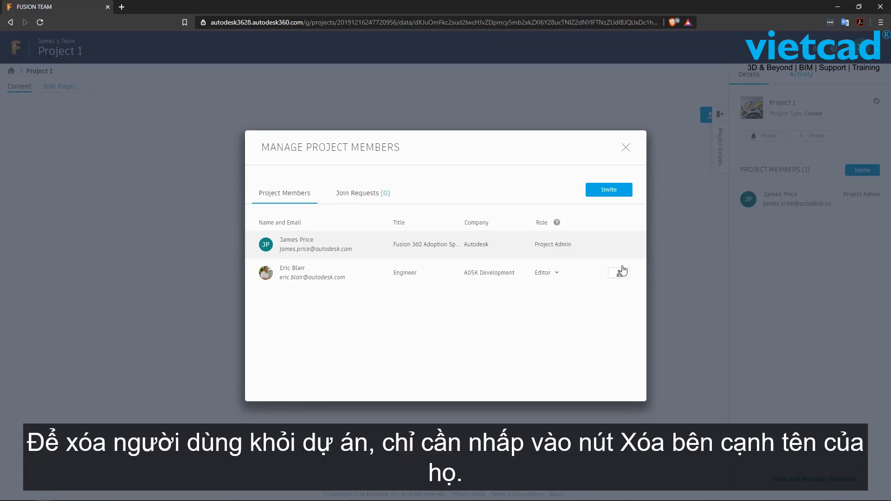
click(626, 148)
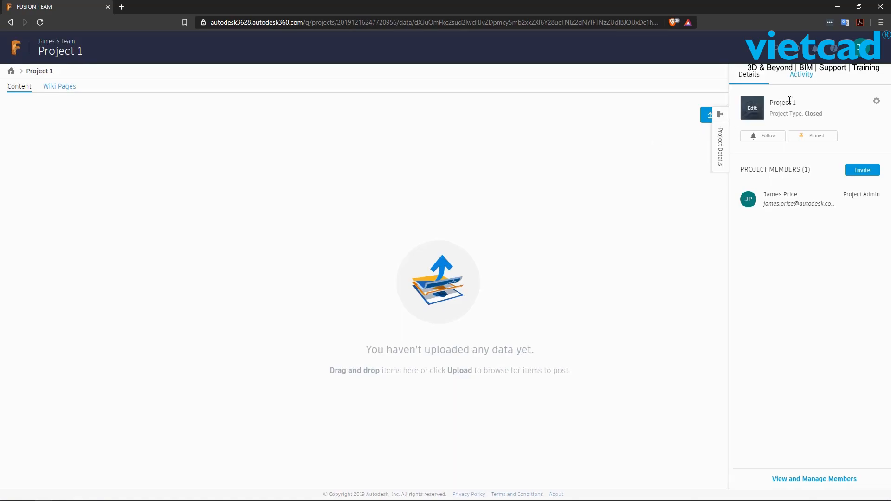
- Open the team's administration settings and examine its team name and member access options
click(862, 55)
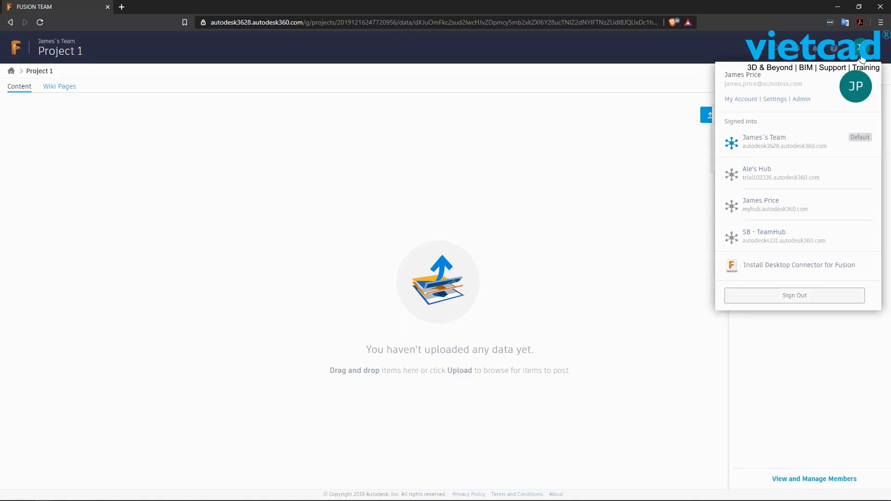
click(803, 100)
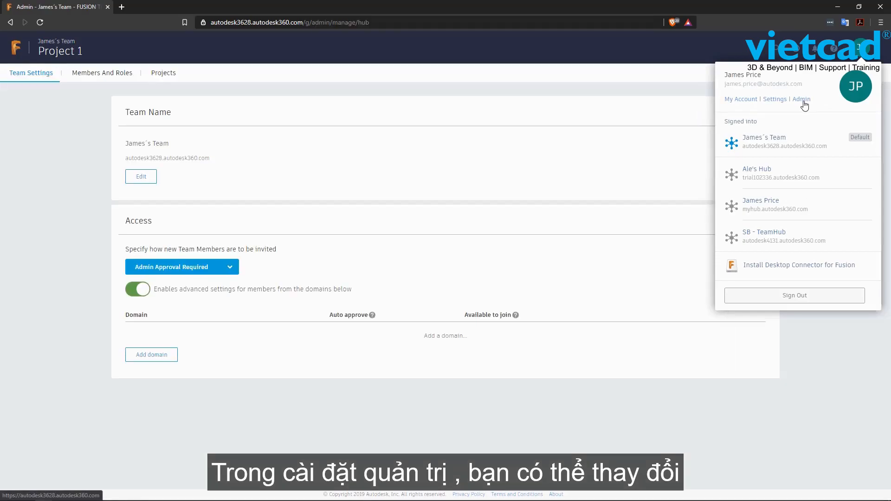
click(644, 99)
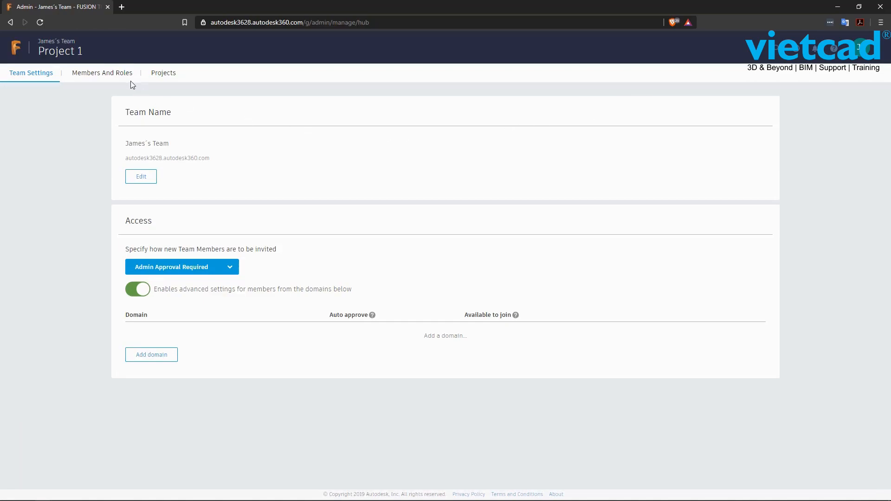
- Review the team's members and roles, including the roles and further options available for the active team member
click(120, 79)
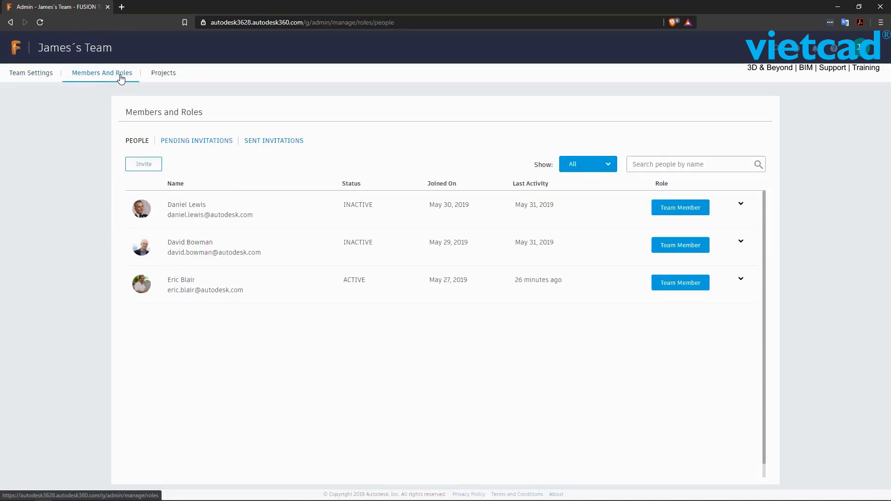
click(688, 286)
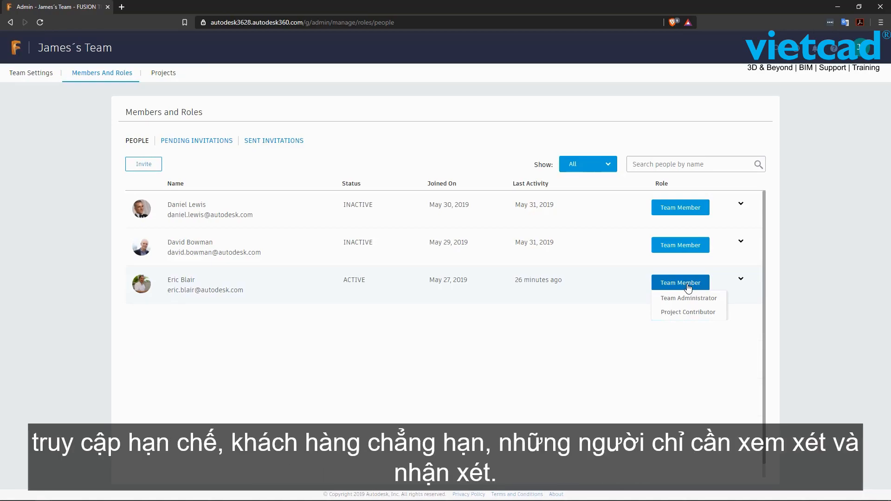
click(689, 287)
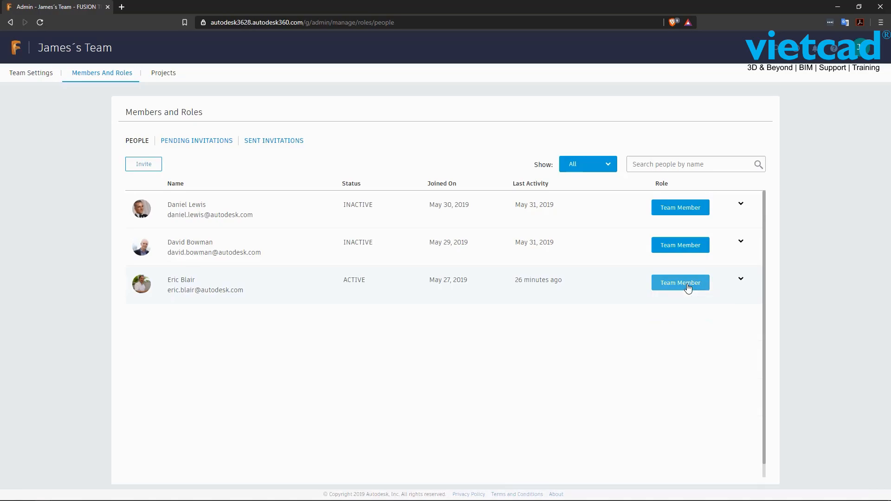
click(742, 282)
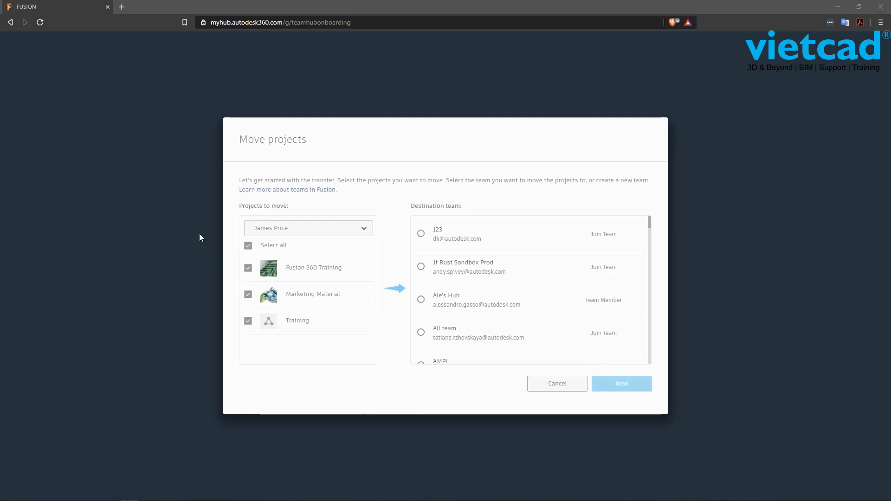
- Choose the personal hub as the source of the move and select only the Marketing Material project
click(317, 234)
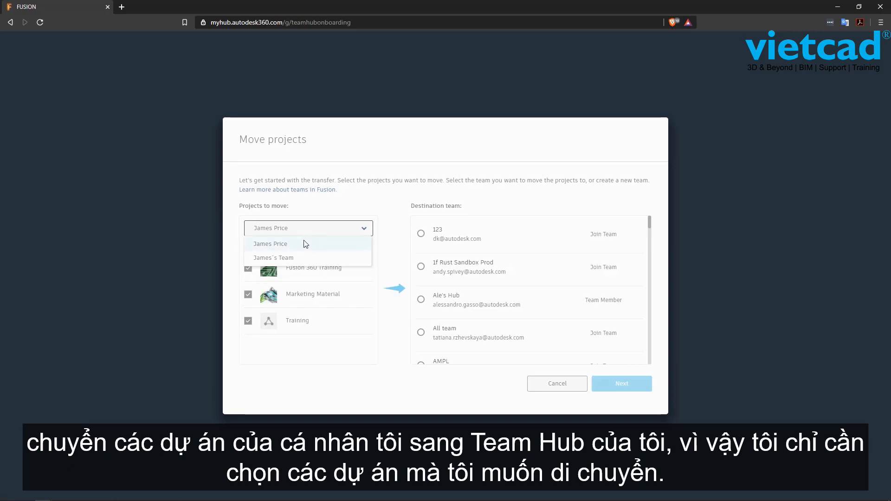
click(308, 245)
click(247, 247)
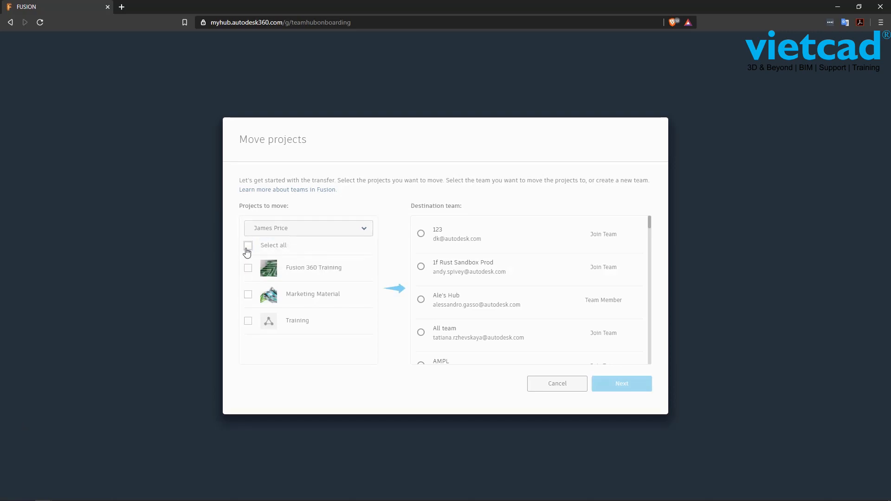
click(247, 293)
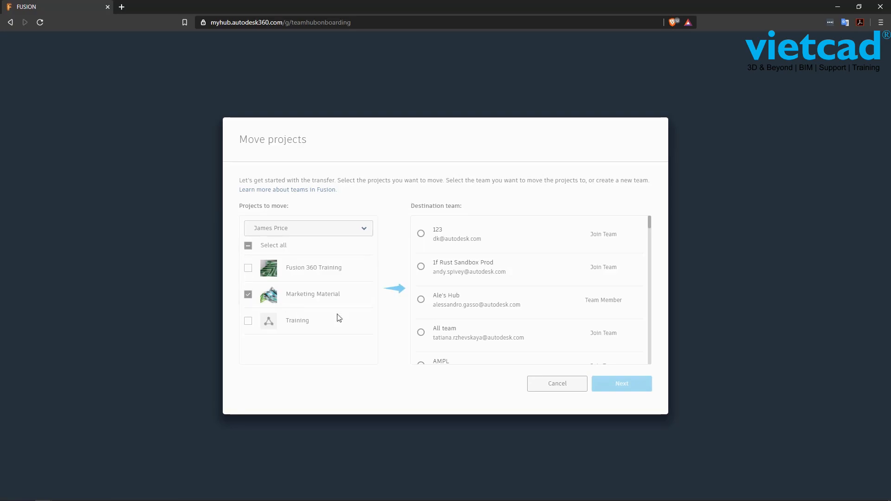
- Set the destination to the team you administer, confirm the new team members and finish the project transfer
scroll(522, 324, down, 5)
scroll(531, 324, up, 4)
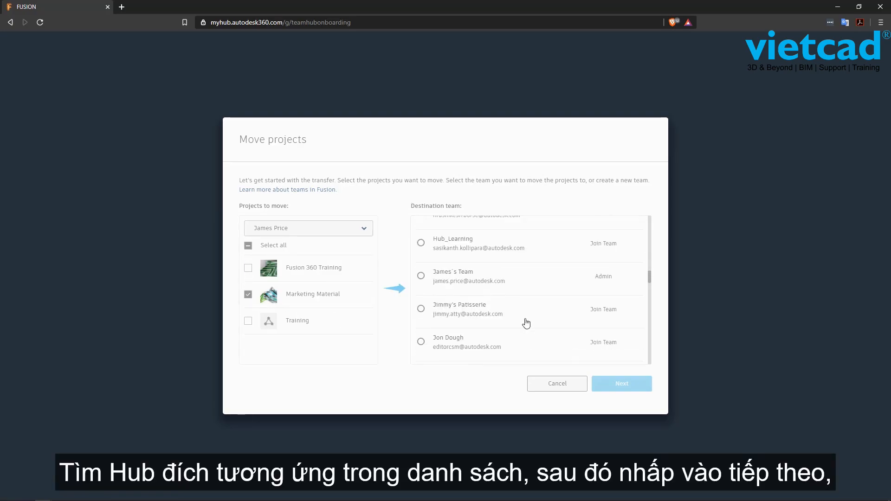
click(421, 276)
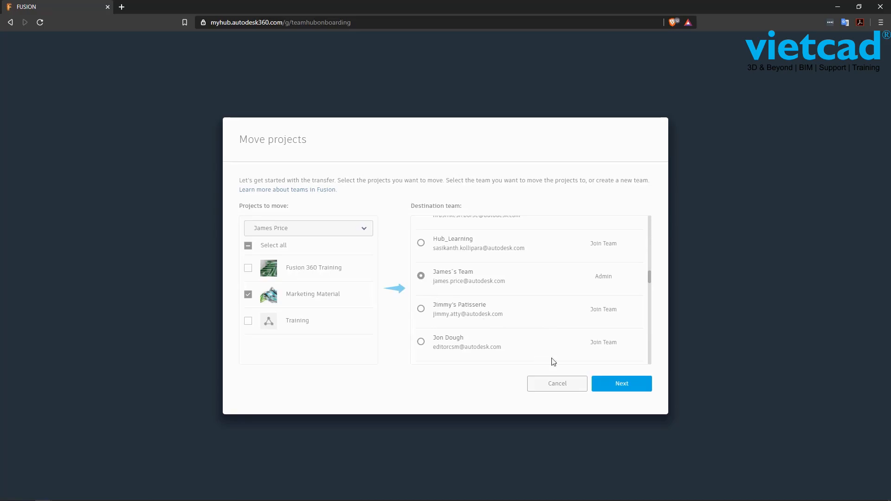
click(621, 385)
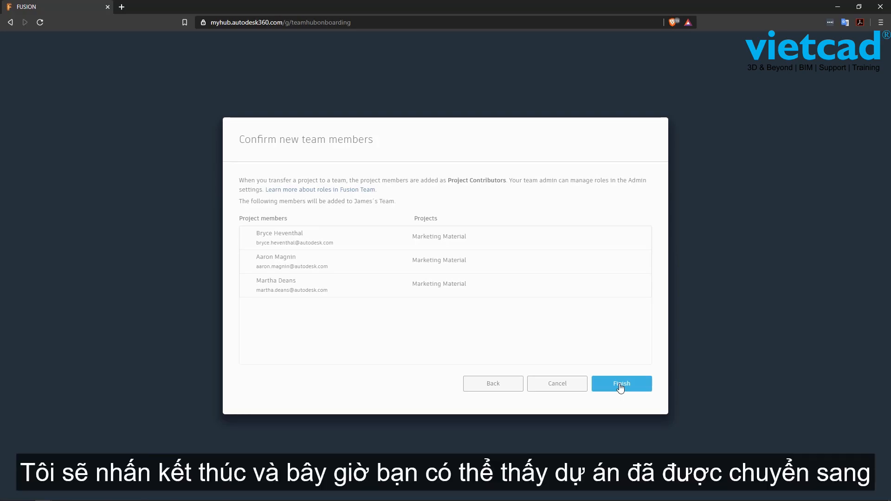
click(620, 388)
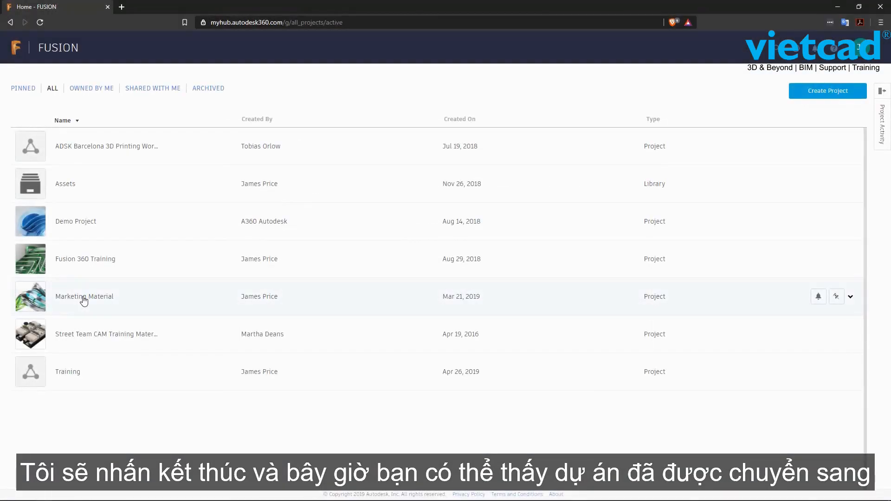
- Open the Marketing Material project and show its project details to check the member list
click(84, 300)
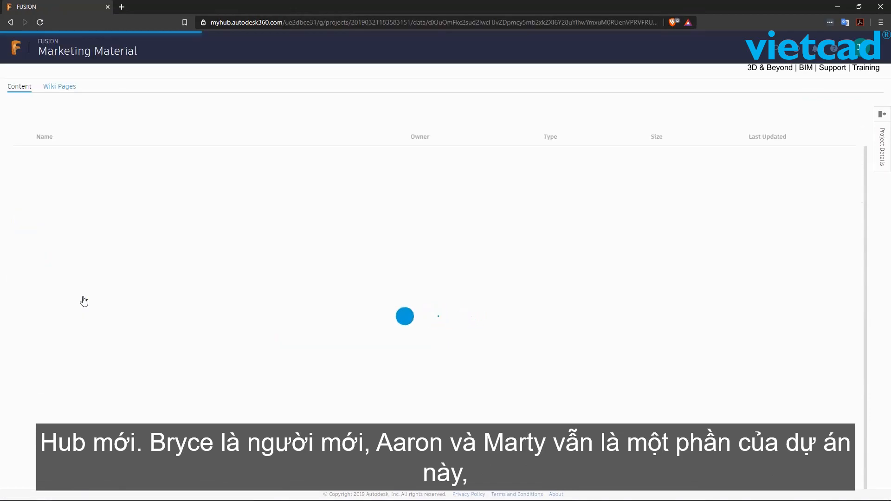
click(881, 148)
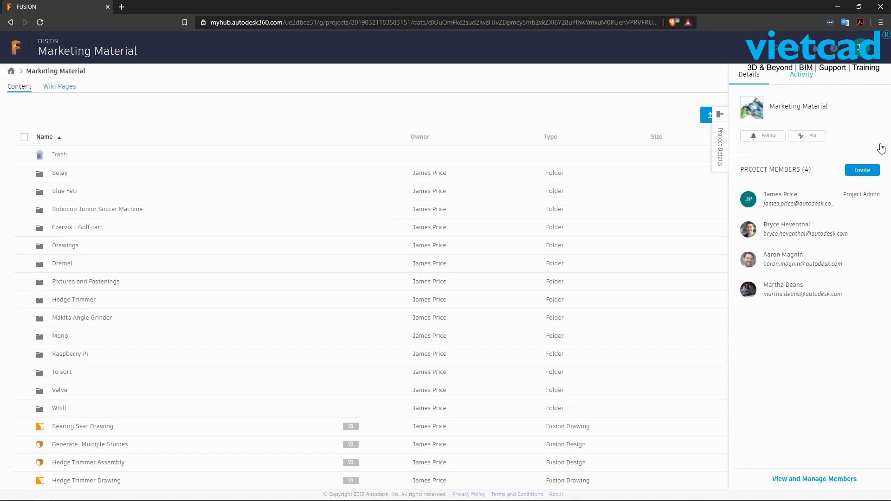